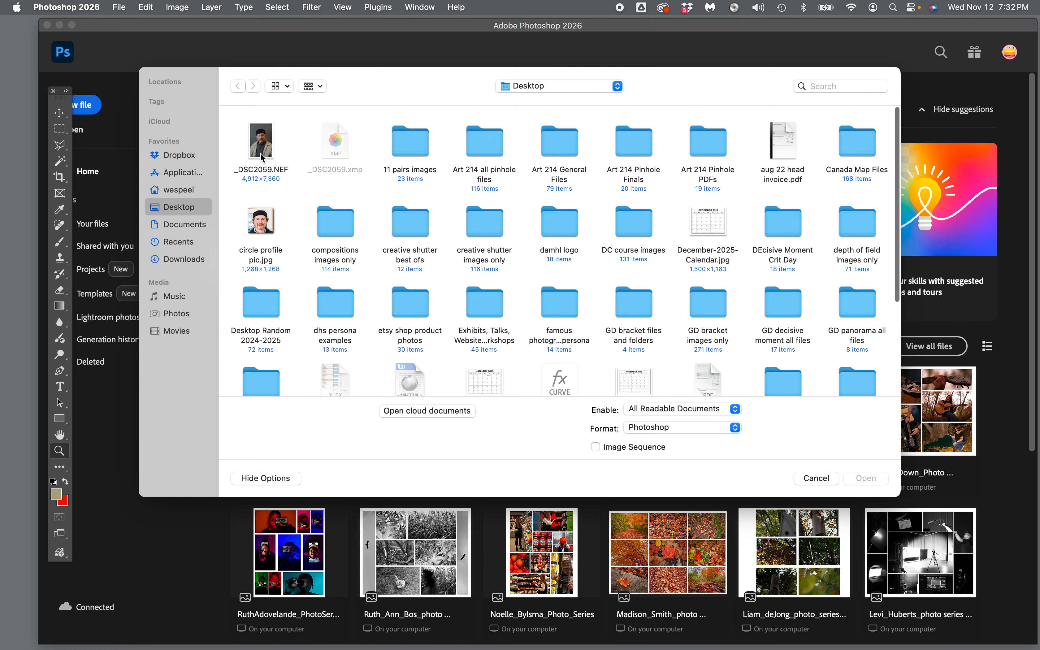
# Step: Open the raw file _DSC2059.NEF from the Desktop
pyautogui.click(263, 154)
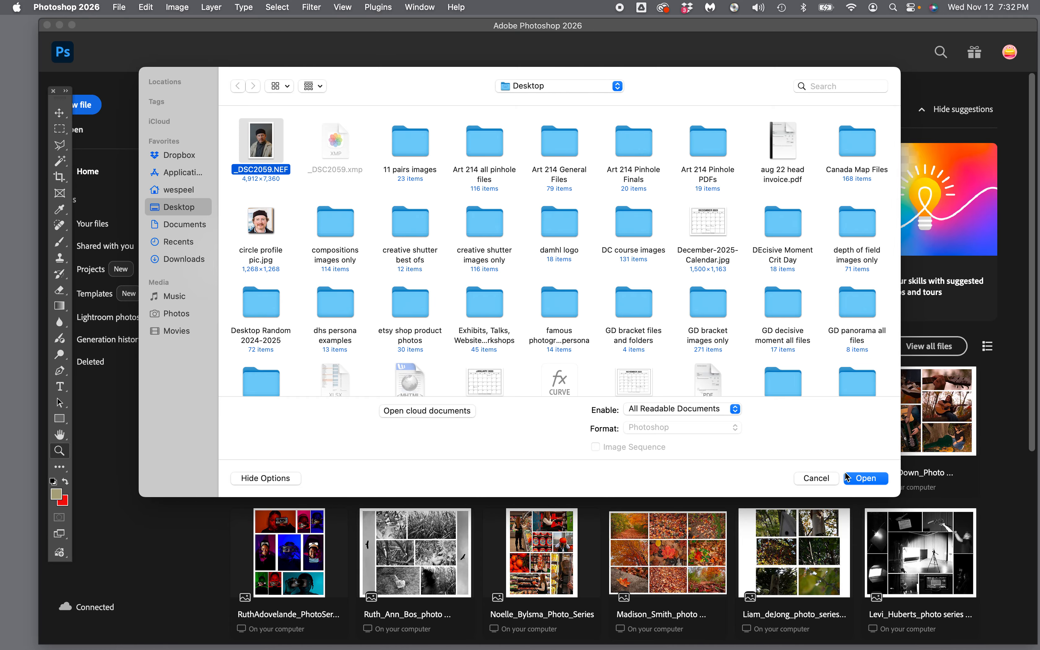
pyautogui.click(865, 478)
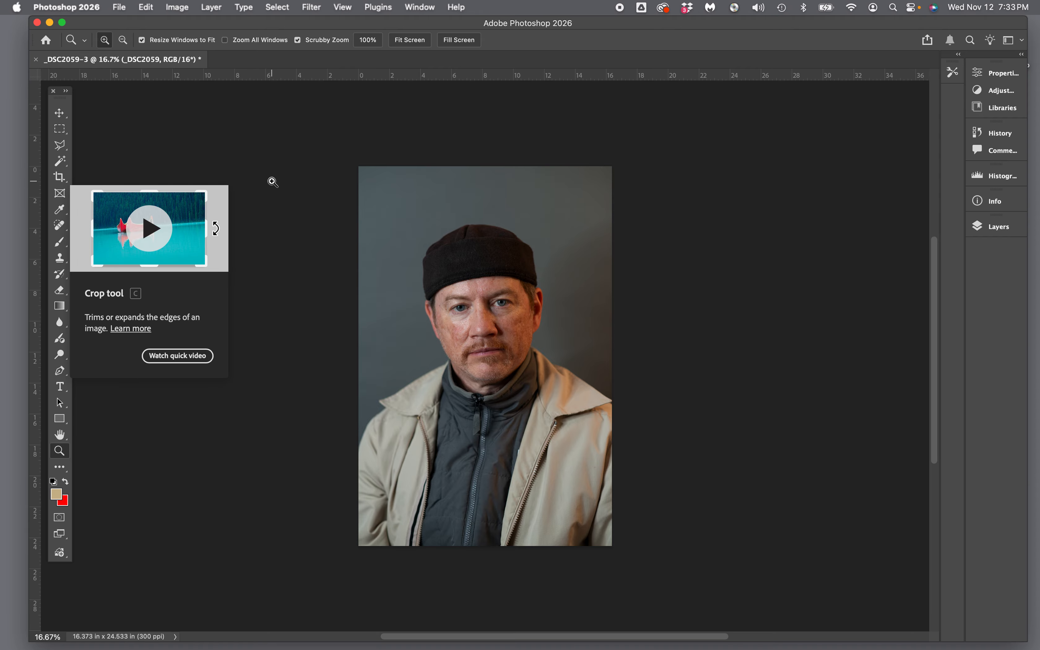
# Step: Crop the portrait to 2:3 at 13.907 x 20.857 in, framing head and shoulders
pyautogui.click(59, 179)
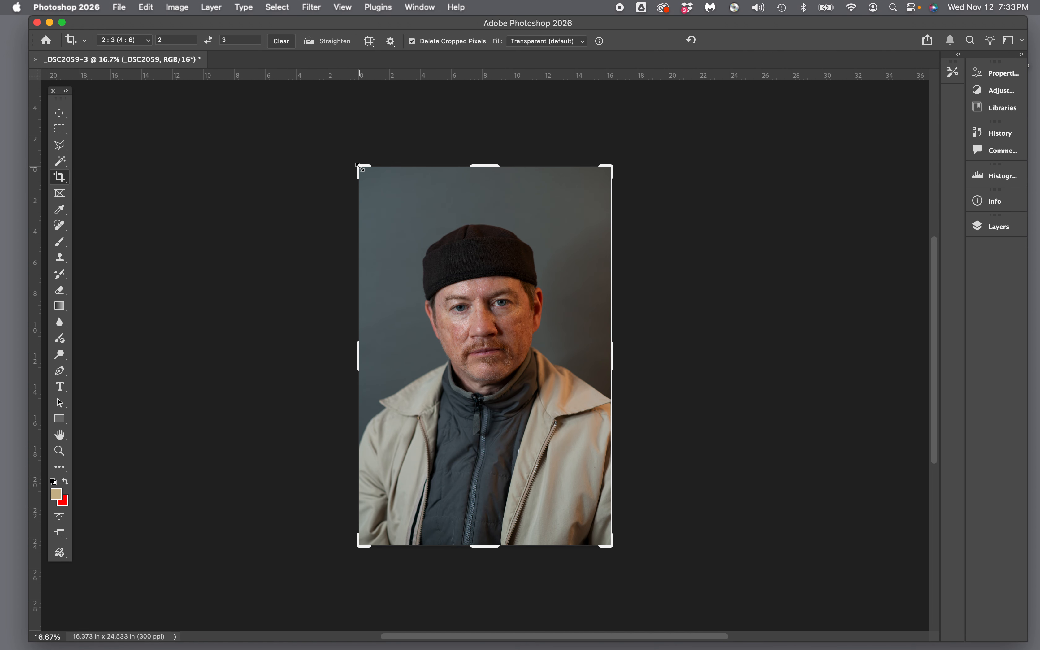
pyautogui.moveTo(360, 167); pyautogui.dragTo(373, 199)
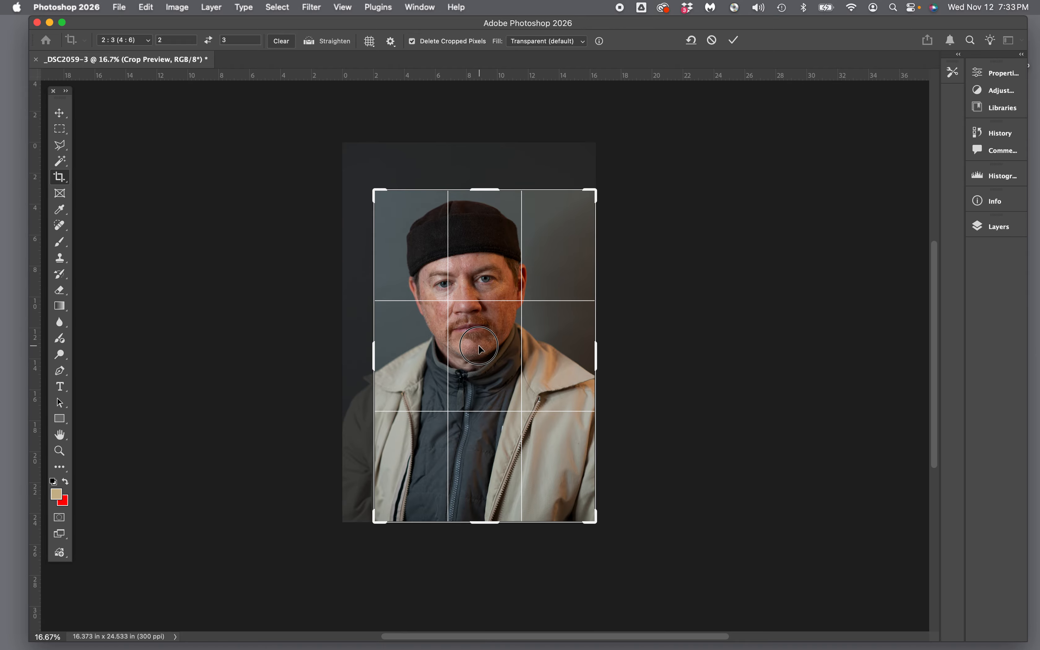
pyautogui.moveTo(483, 345); pyautogui.dragTo(501, 362)
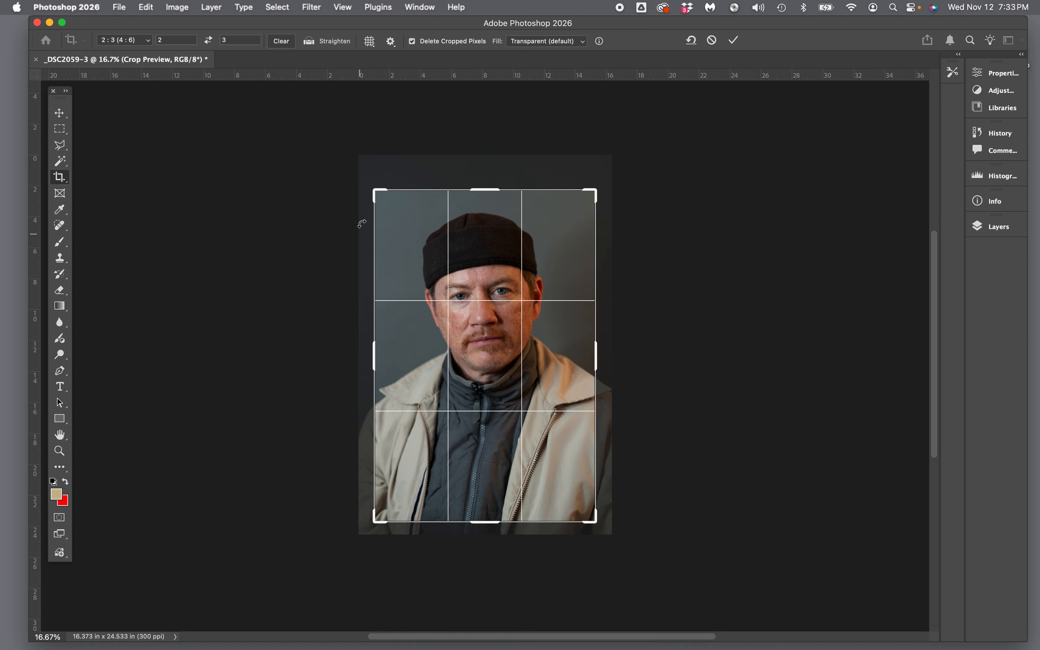
pyautogui.moveTo(376, 192); pyautogui.dragTo(379, 195)
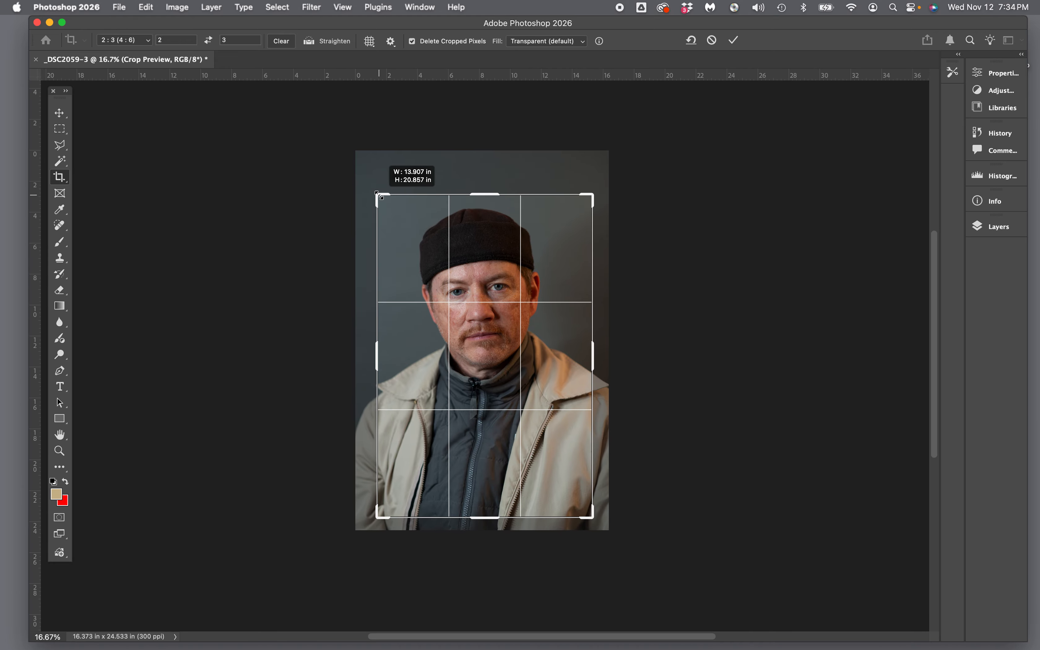
pyautogui.moveTo(501, 362); pyautogui.dragTo(498, 361)
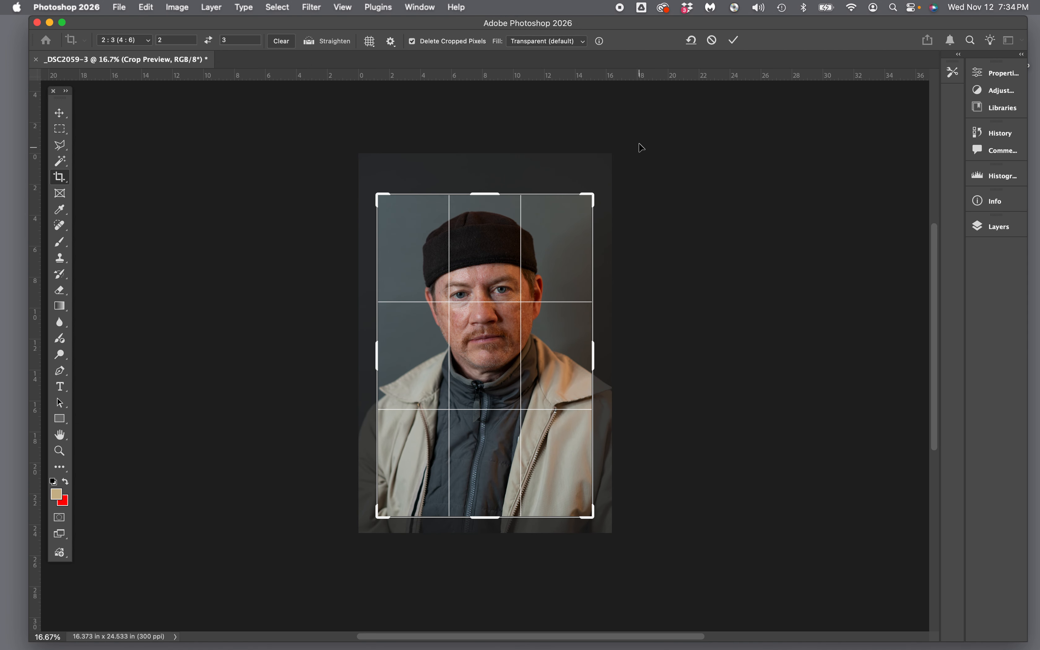
pyautogui.click(733, 42)
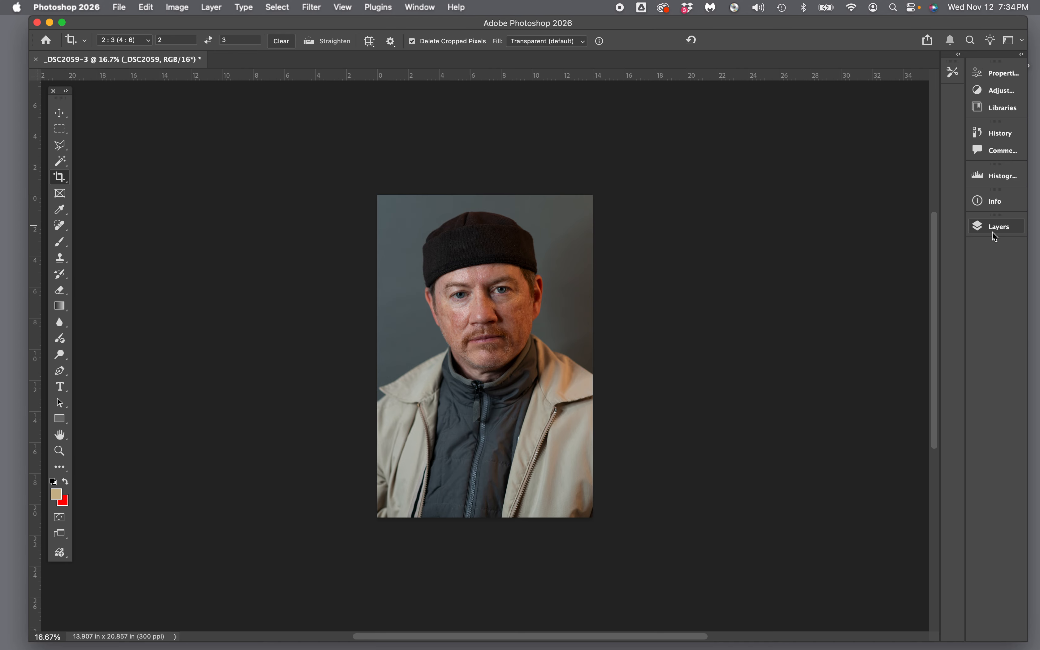
# Step: Add a Default-preset Black & White adjustment layer above the _DSC2059 layer
pyautogui.click(992, 232)
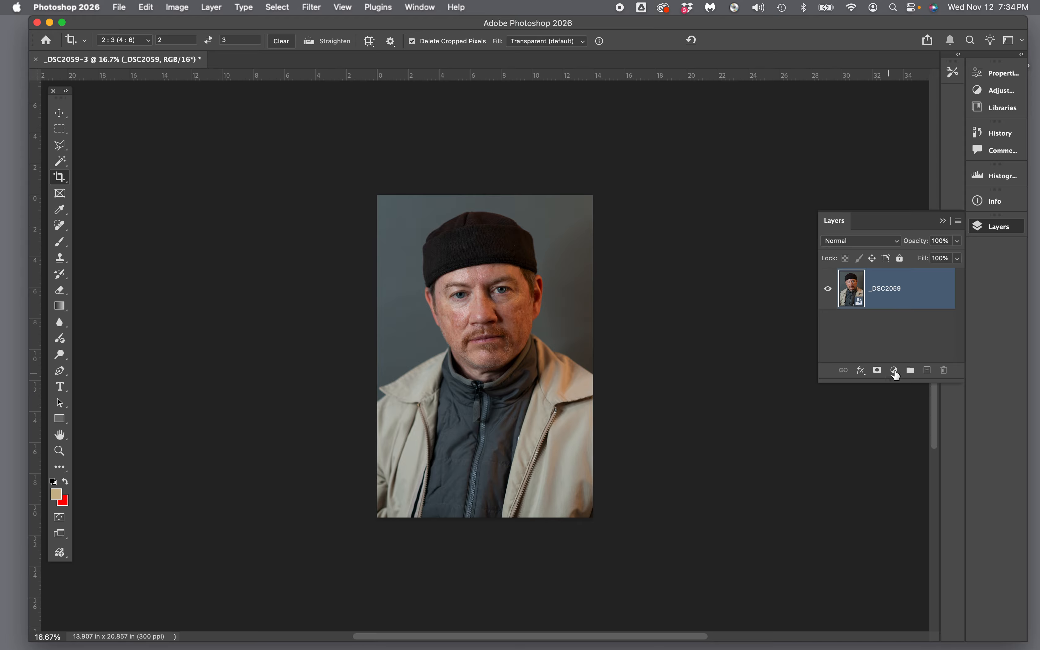
pyautogui.hscroll(1, 894, 372)
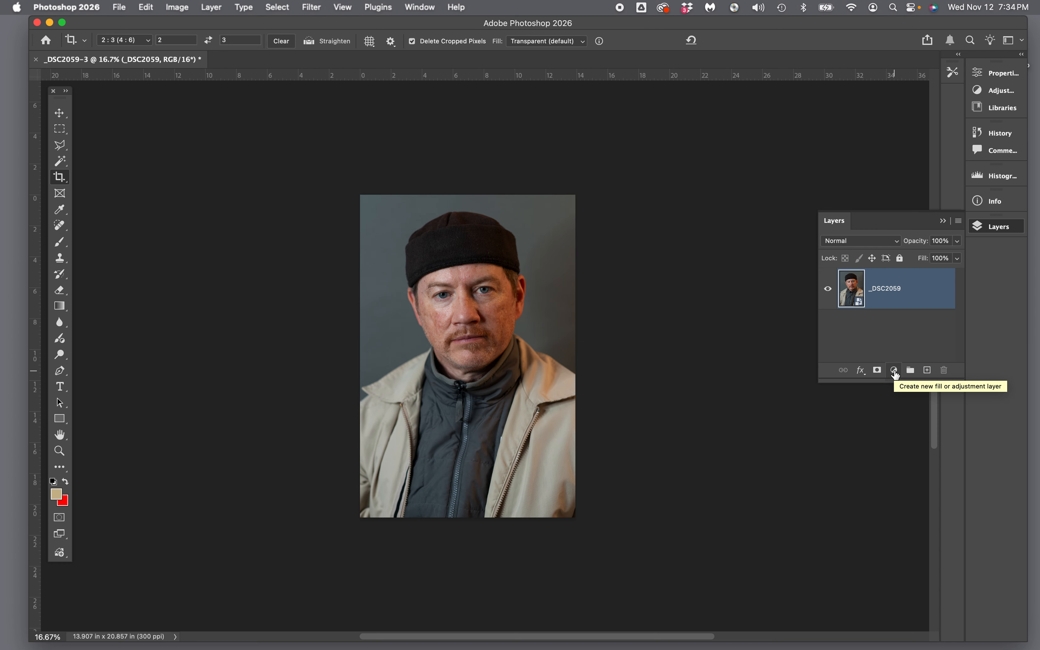
pyautogui.click(896, 370)
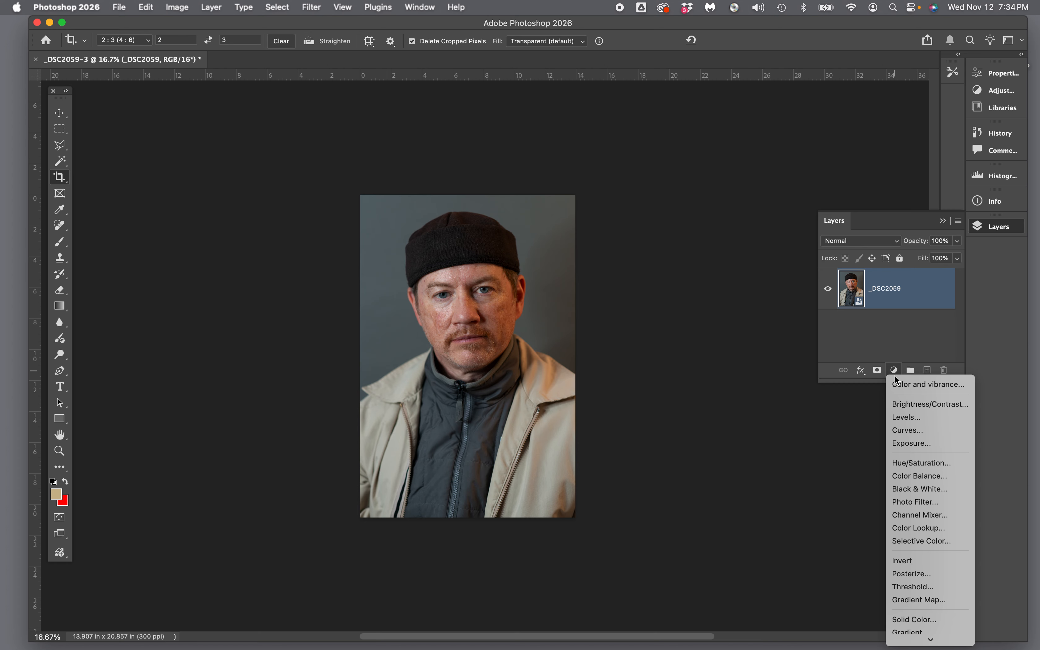
pyautogui.click(897, 491)
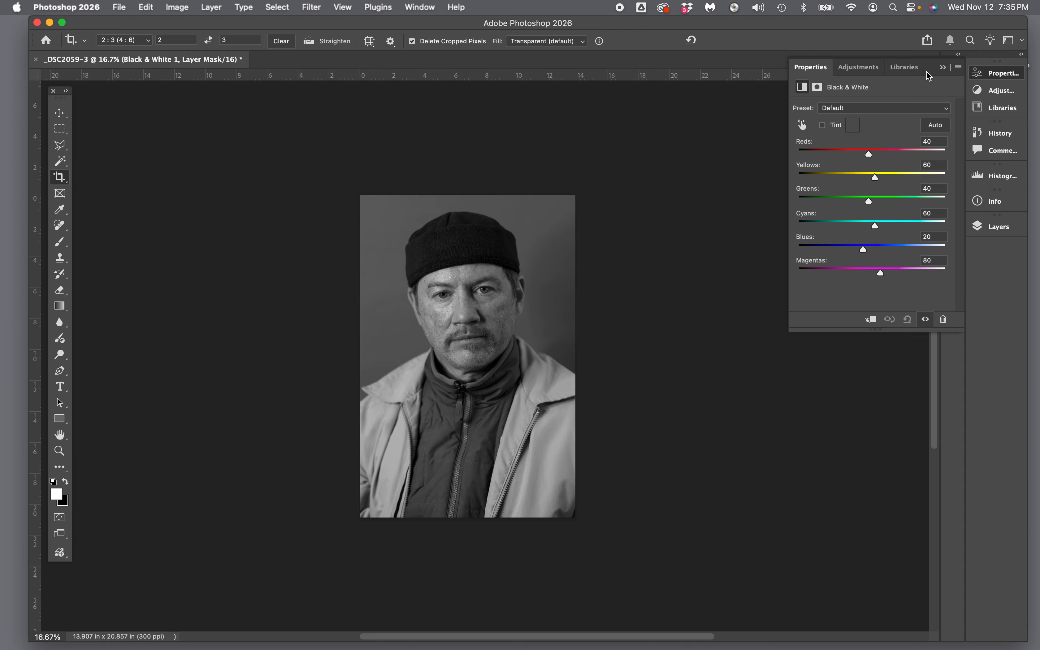
pyautogui.click(944, 69)
pyautogui.click(992, 229)
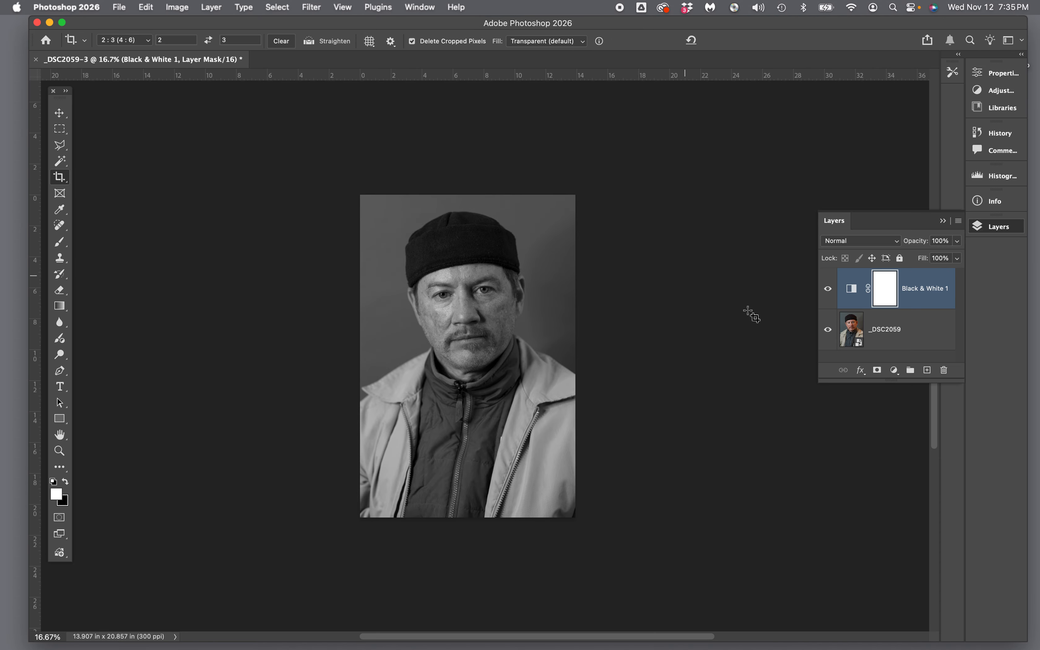
# Step: Flatten the image to one Background layer and convert it to Grayscale, discarding colour
pyautogui.click(212, 7)
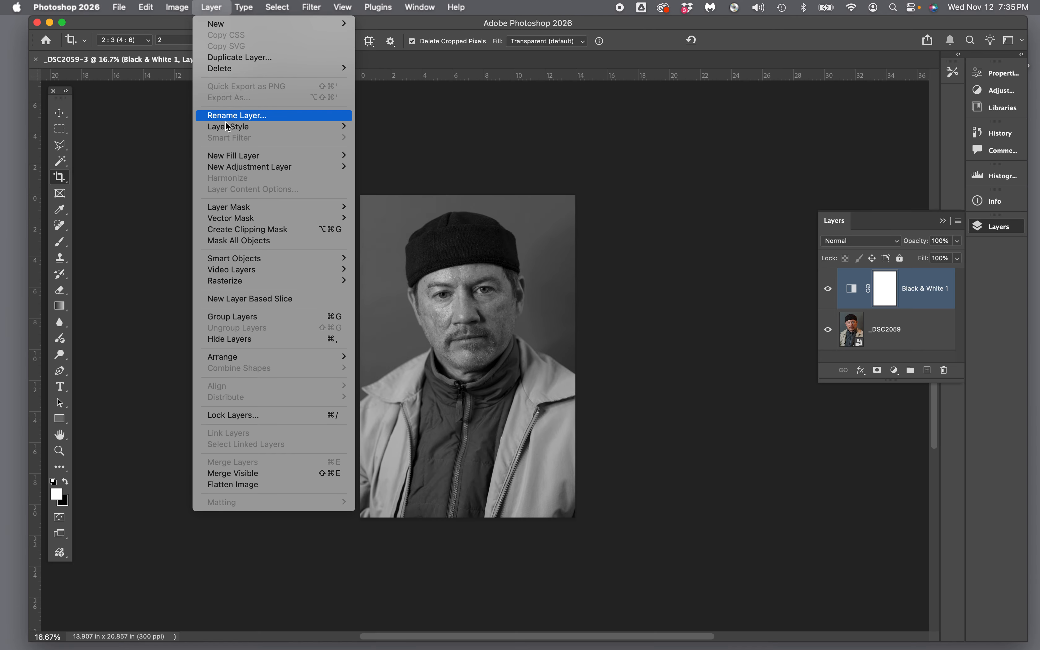
pyautogui.click(241, 484)
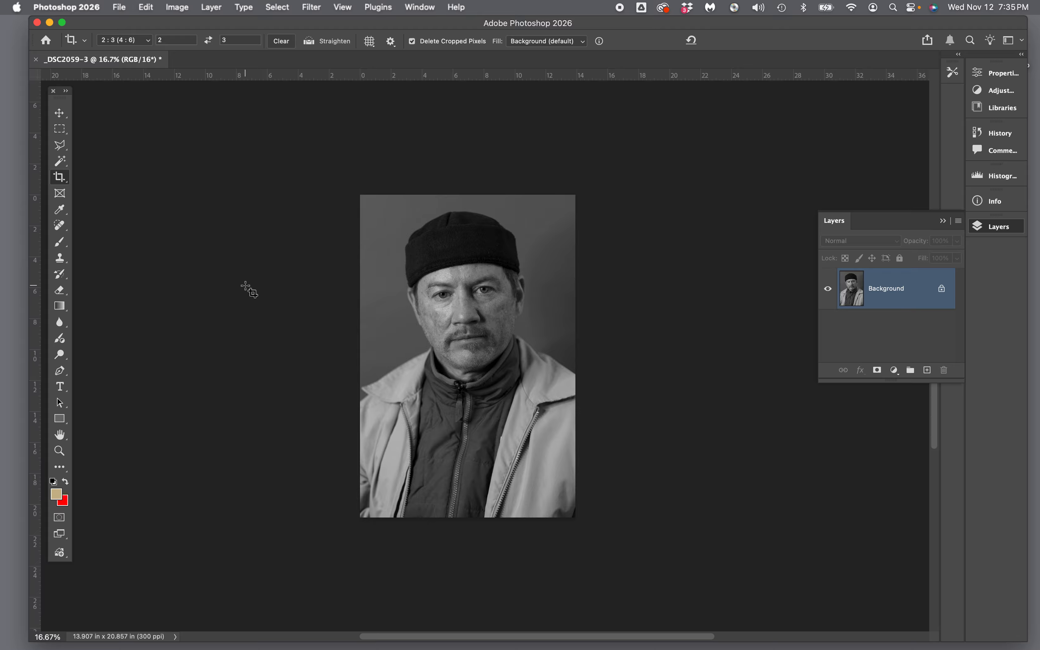
pyautogui.click(177, 7)
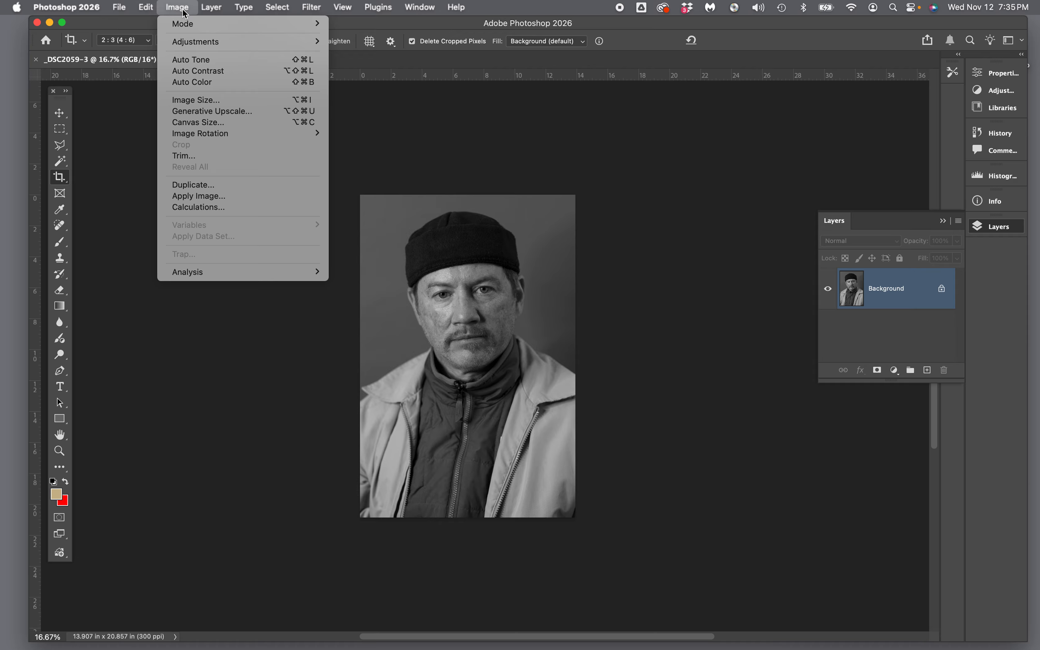
pyautogui.moveTo(188, 29)
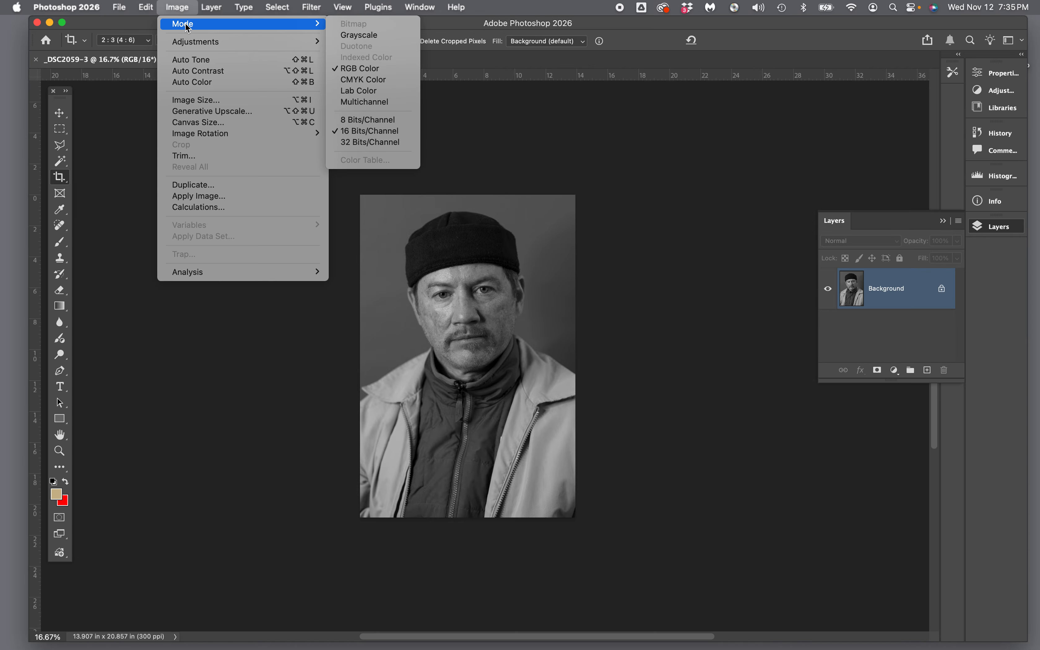
pyautogui.click(357, 37)
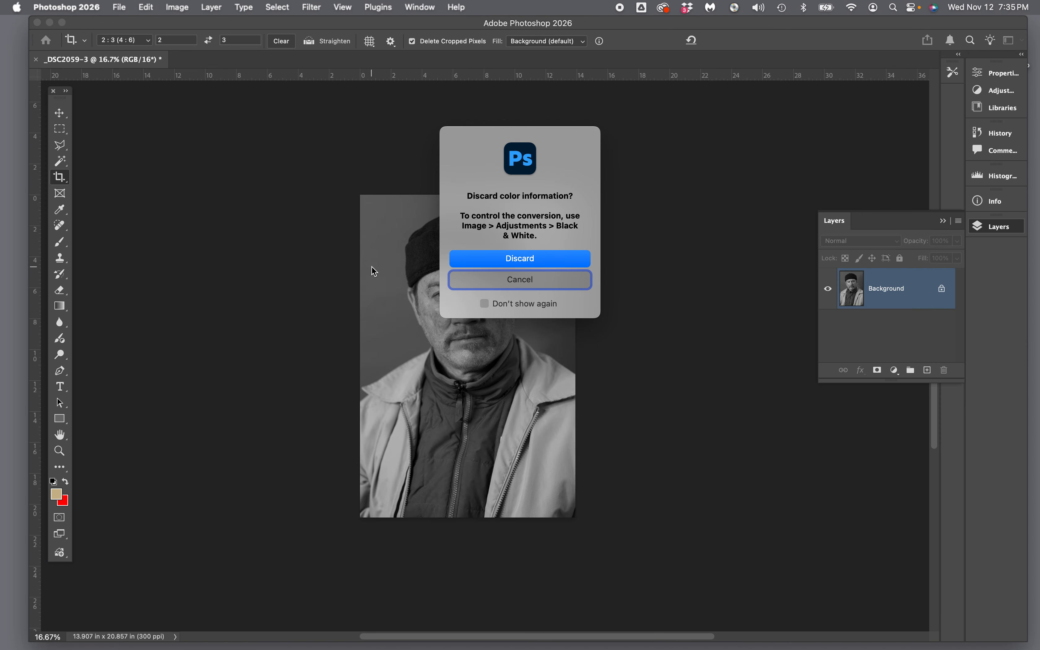
pyautogui.click(497, 259)
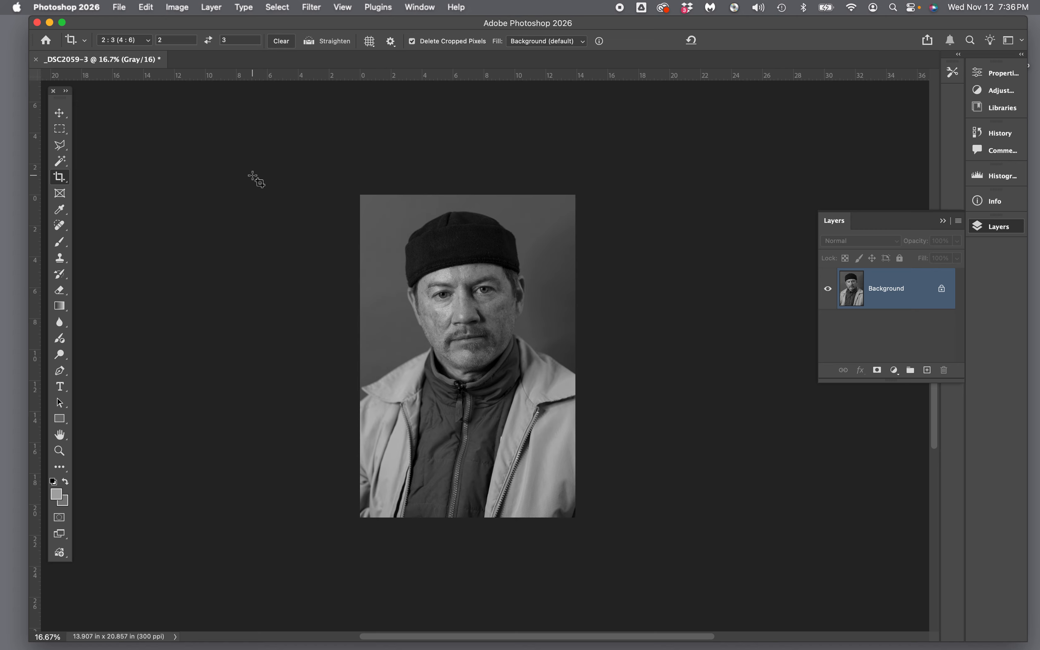
pyautogui.click(180, 10)
pyautogui.moveTo(190, 45)
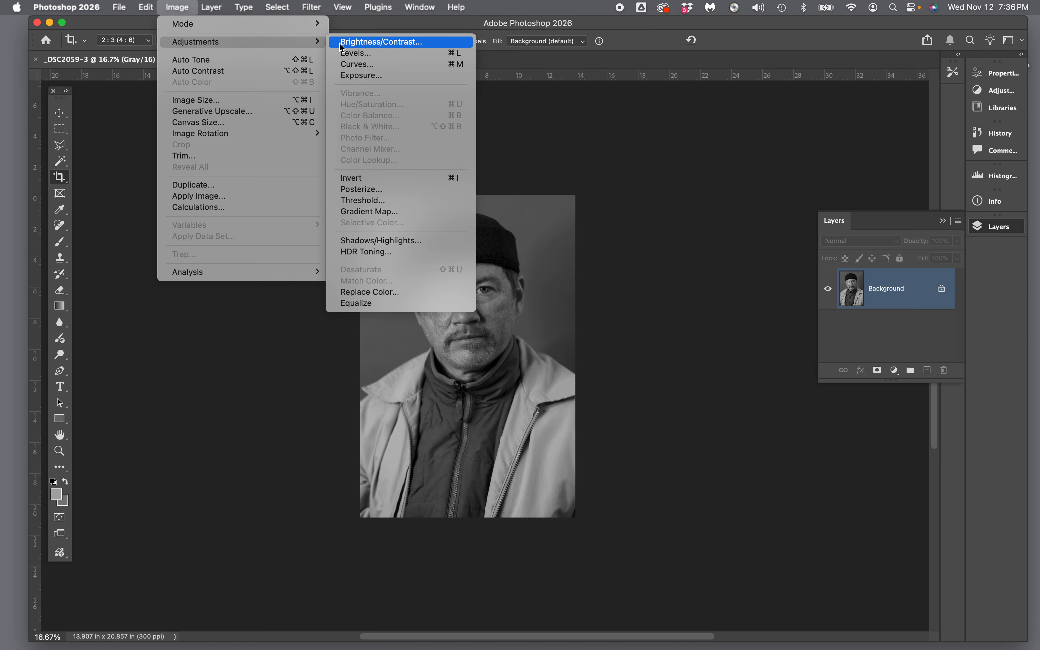
pyautogui.click(360, 54)
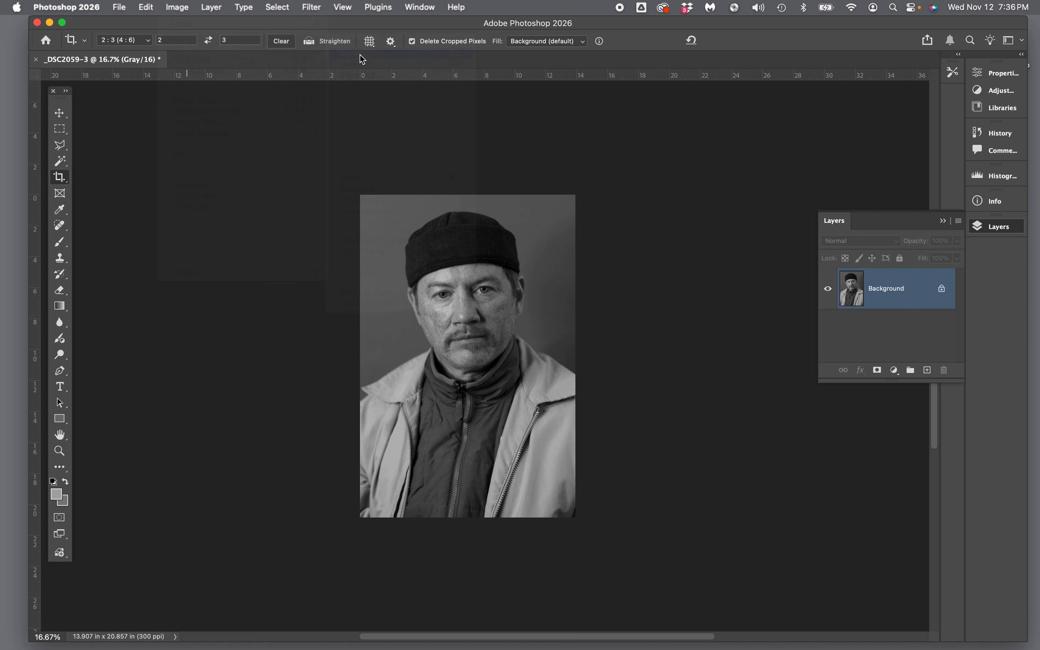
pyautogui.moveTo(252, 137); pyautogui.dragTo(228, 137)
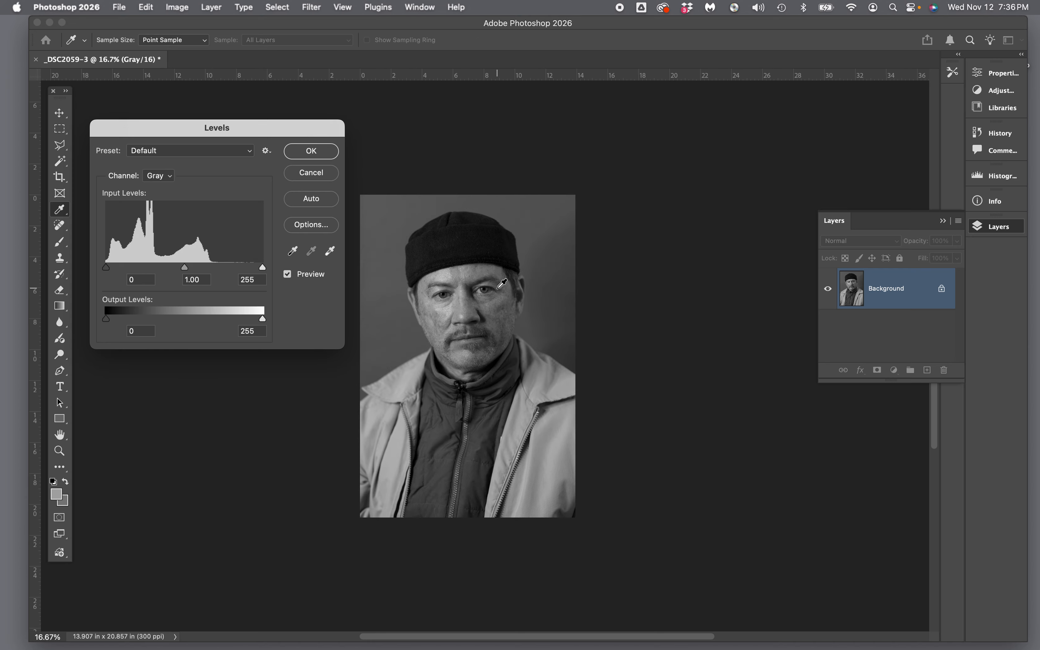
pyautogui.click(1000, 207)
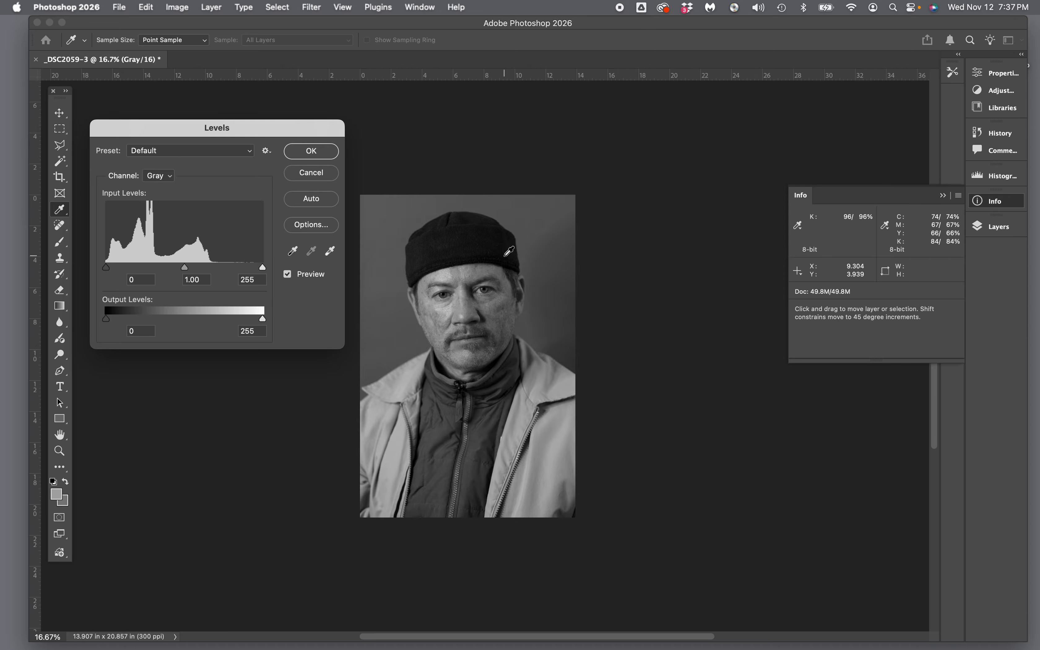
pyautogui.press('super+equal')
pyautogui.press('super+equal')
pyautogui.press('super+equal')
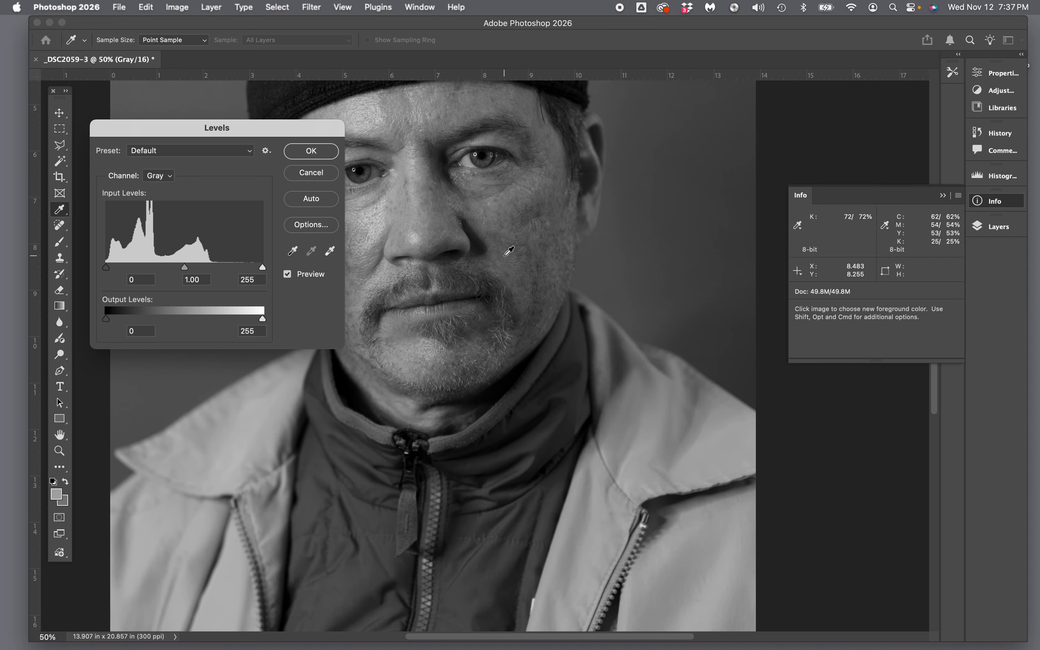
pyautogui.scroll(8, 510, 251)
pyautogui.hscroll(-5, 510, 251)
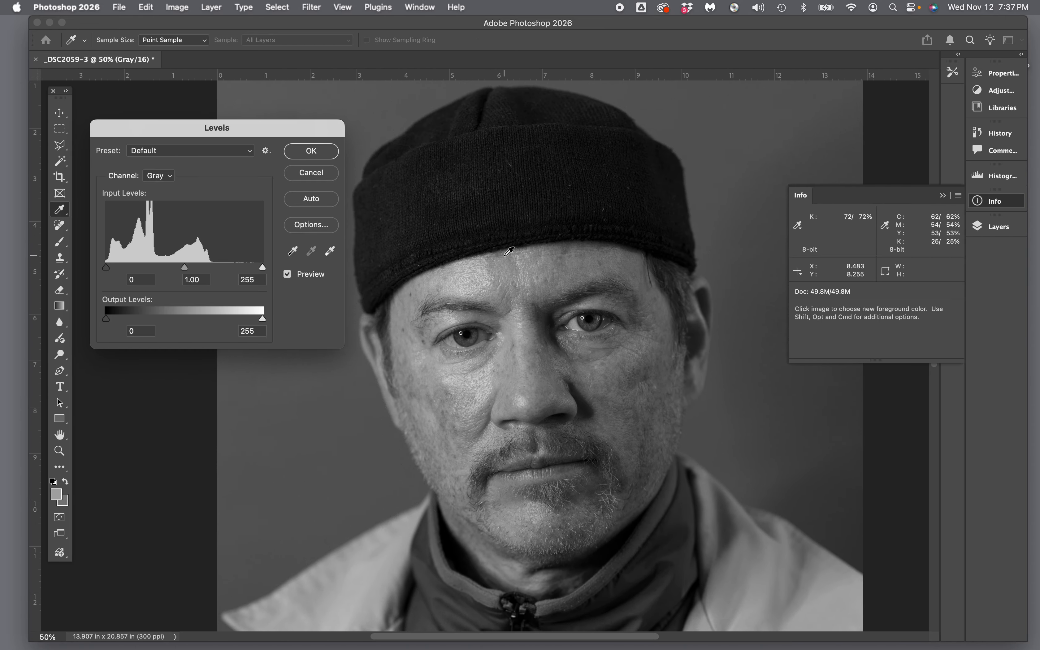
pyautogui.press('super+equal')
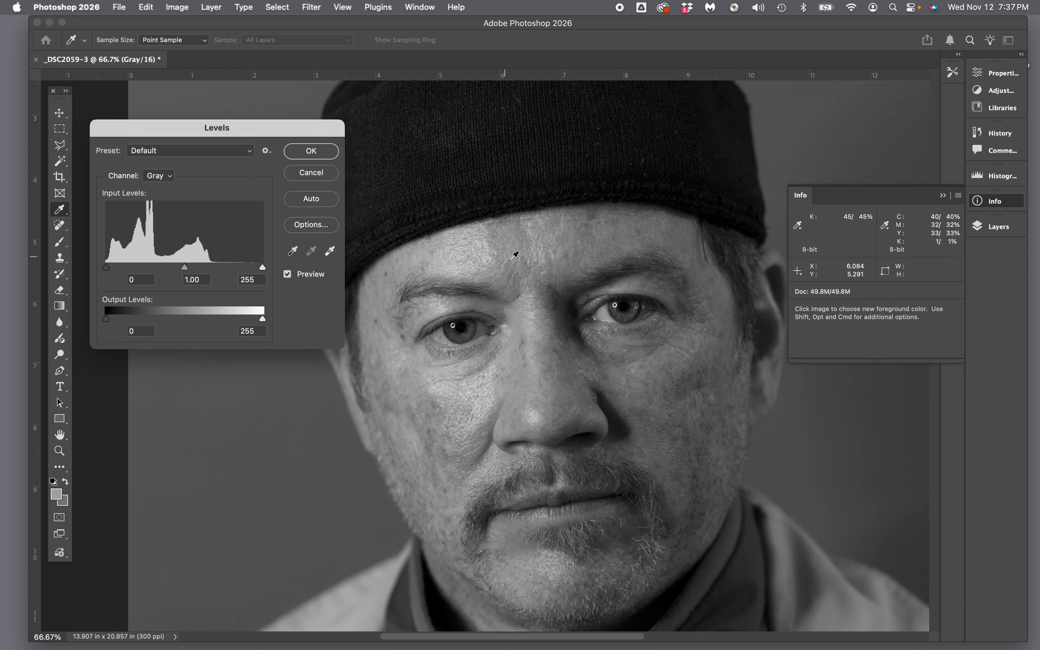
pyautogui.scroll(-3, 512, 254)
pyautogui.scroll(-2, 514, 256)
pyautogui.hscroll(3, 515, 257)
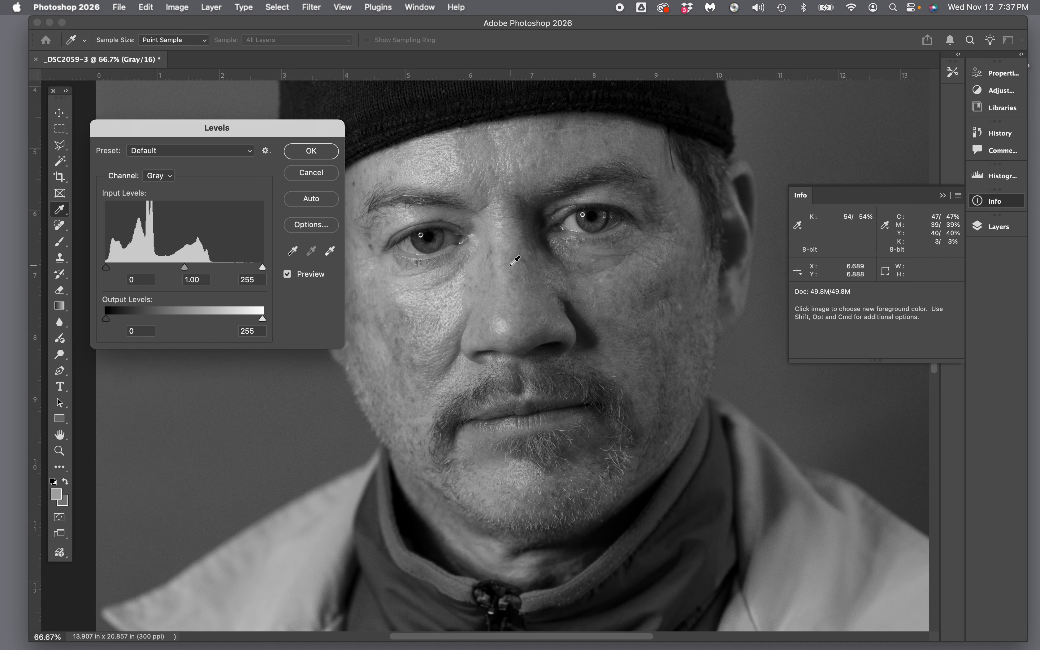
pyautogui.hscroll(-3, 516, 260)
pyautogui.scroll(-2, 515, 260)
pyautogui.hscroll(2, 516, 260)
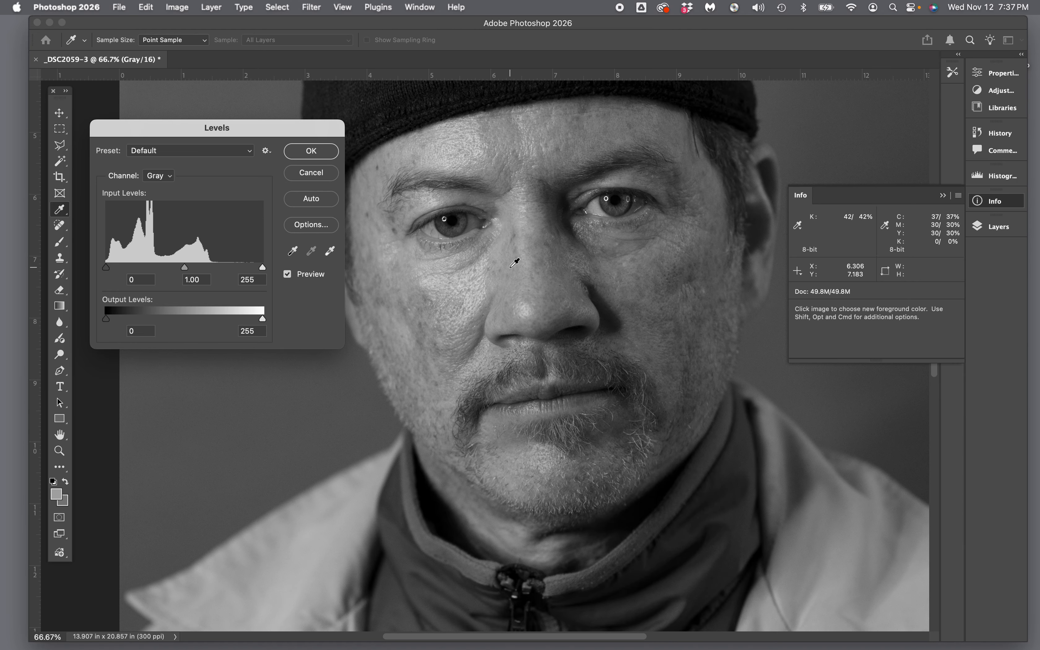
pyautogui.scroll(3, 624, 230)
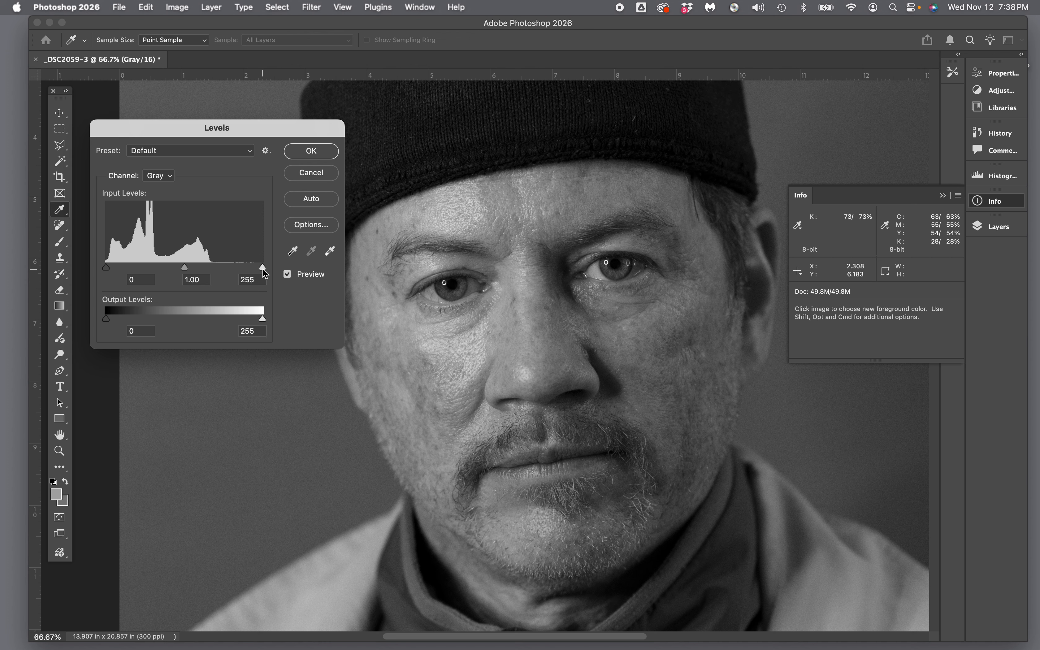
# Step: Move the Levels white input slider from 255 down to 203
pyautogui.moveTo(263, 269); pyautogui.dragTo(230, 270)
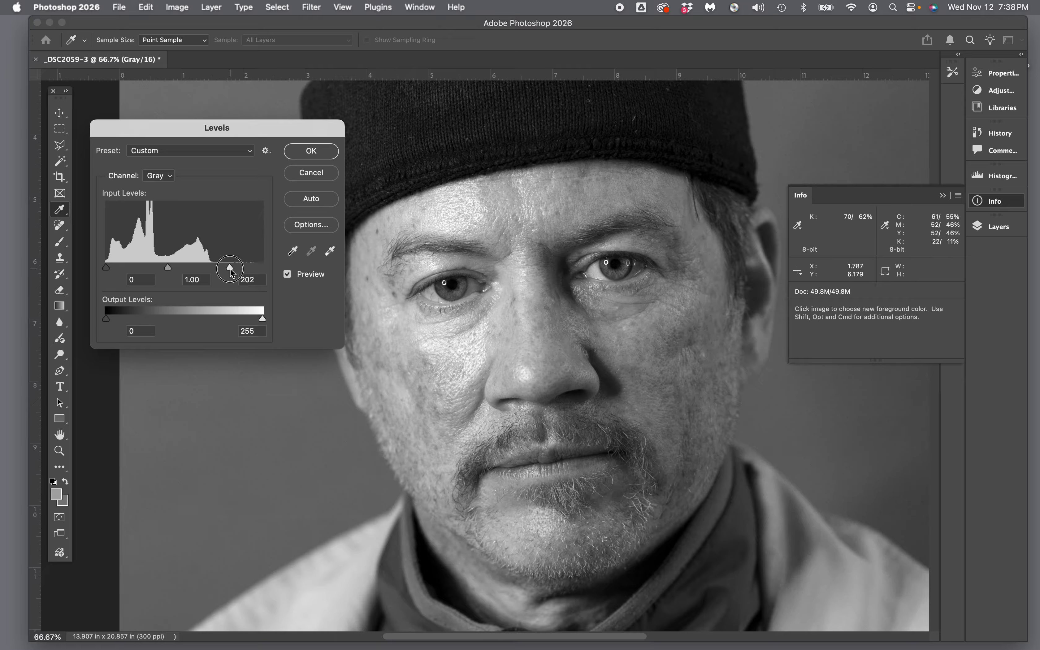
pyautogui.moveTo(231, 270); pyautogui.dragTo(231, 270)
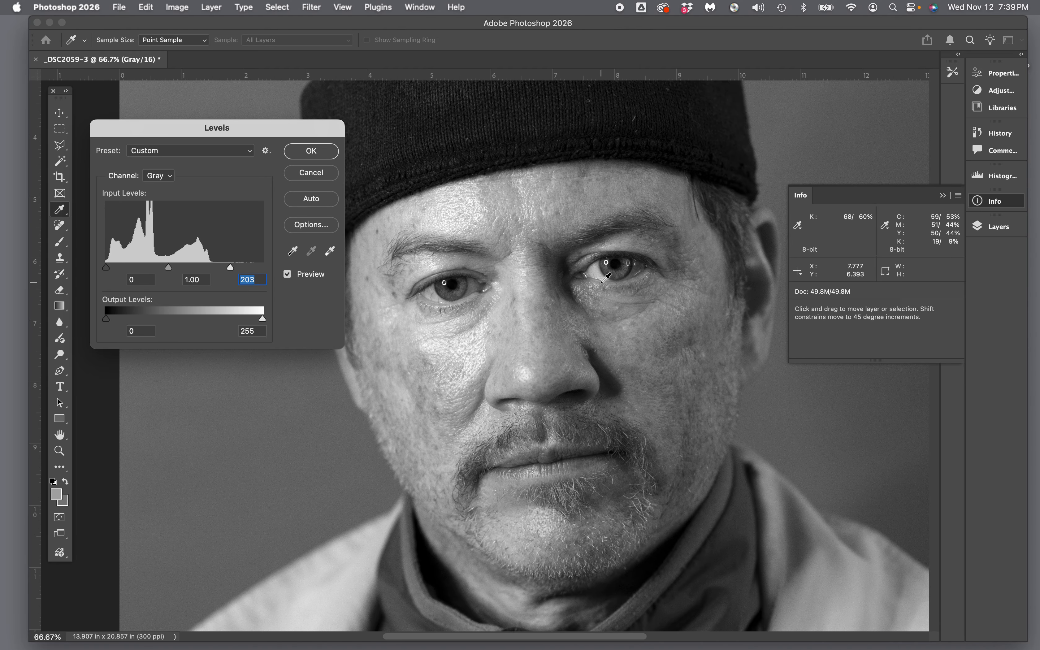
pyautogui.press('super+equal')
pyautogui.press('super+equal')
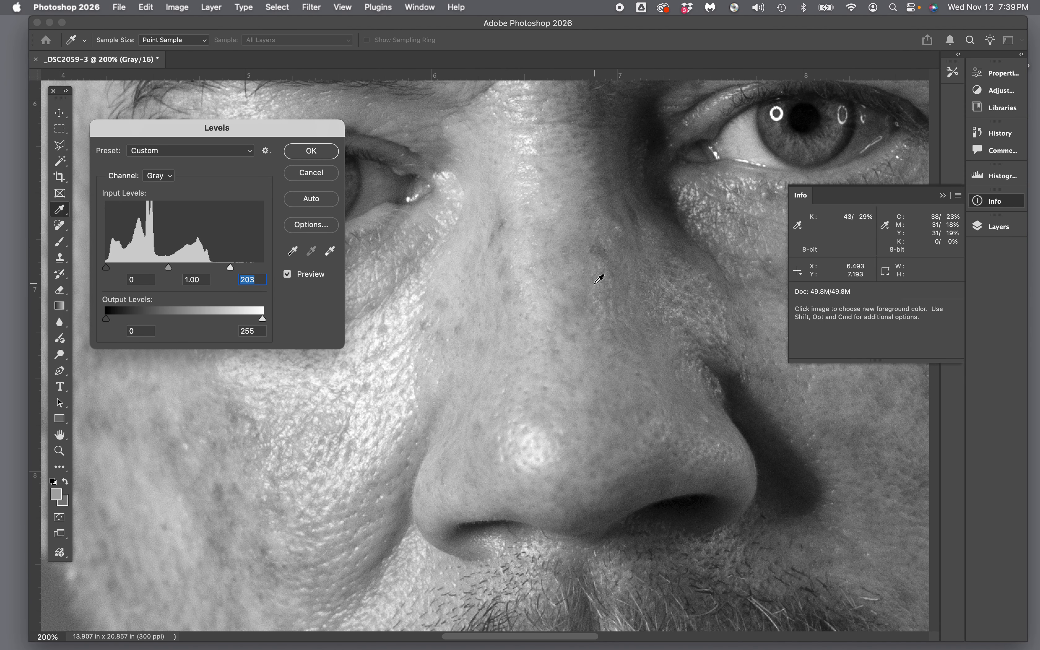
pyautogui.hscroll(4, 600, 280)
pyautogui.scroll(1, 600, 280)
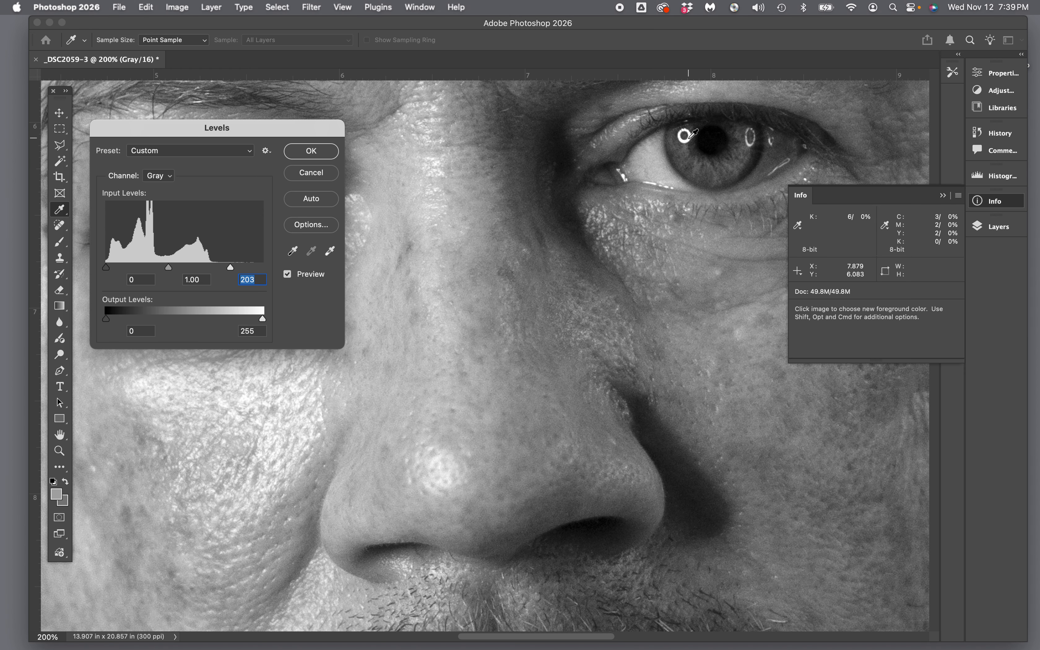
pyautogui.hscroll(-12, 585, 264)
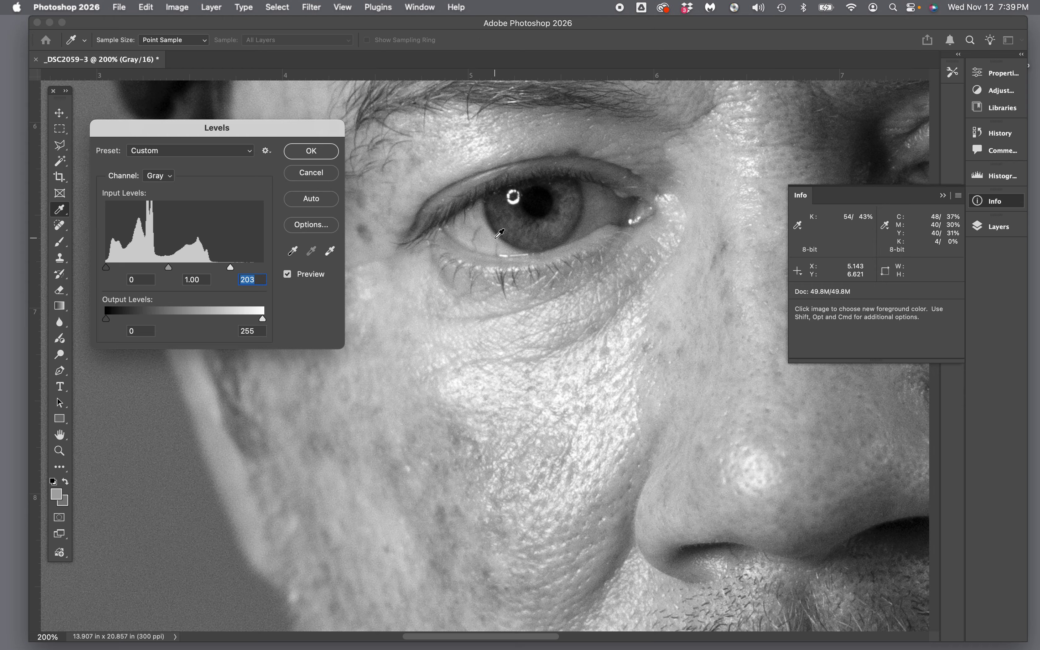
pyautogui.press('super')
pyautogui.press('super+equal')
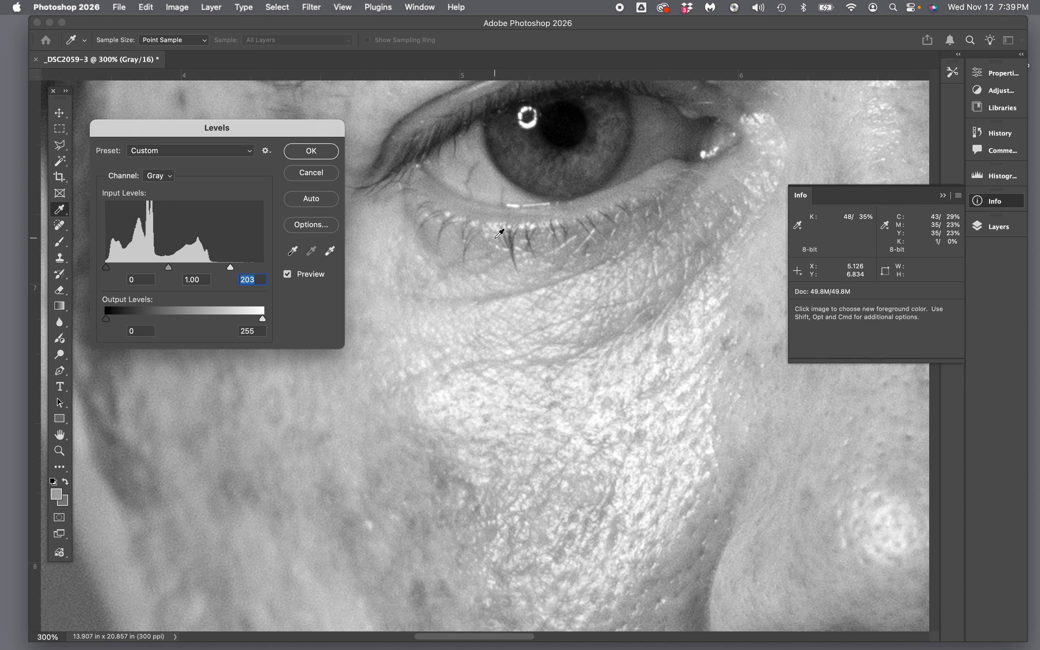
pyautogui.press('super+0')
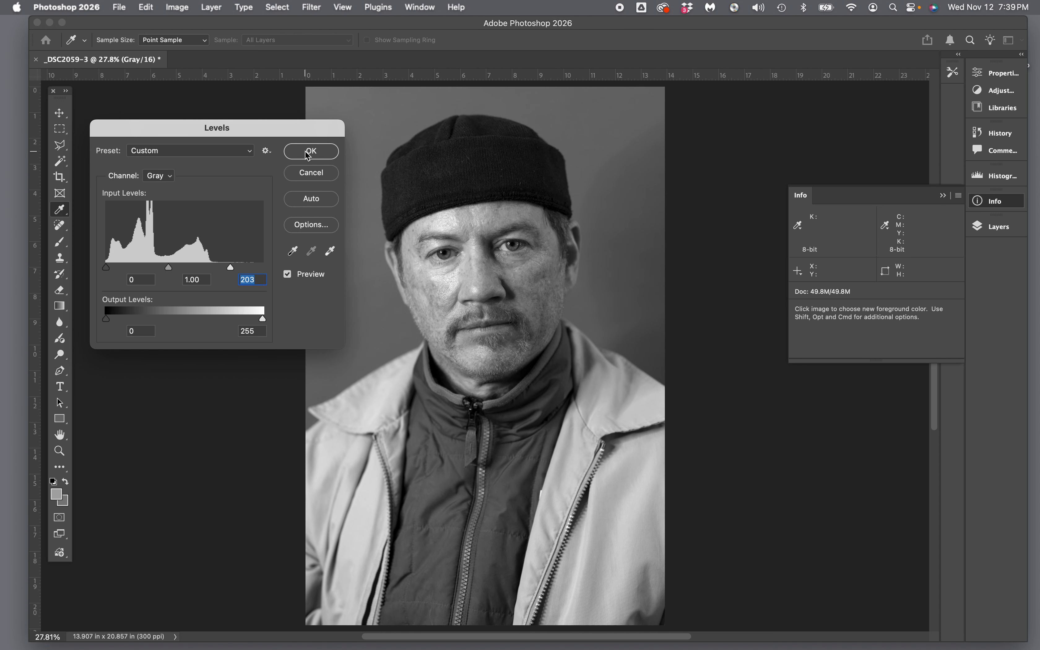
# Step: Commit the Levels adjustment, then return to the Crop tool and Layers panel
pyautogui.click(310, 151)
pyautogui.press('c')
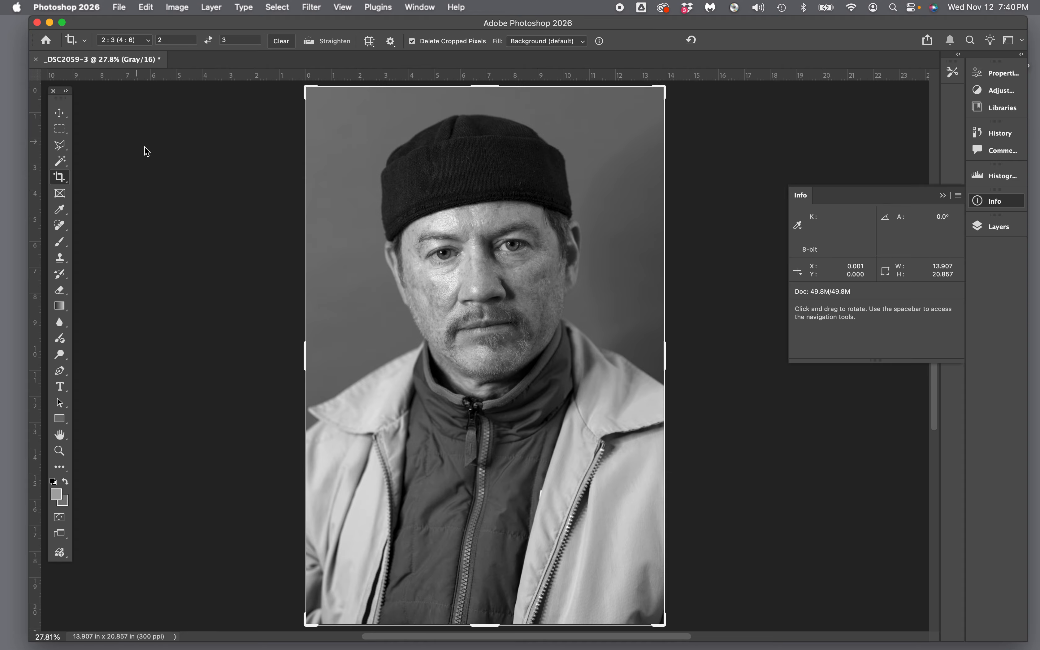
pyautogui.click(996, 227)
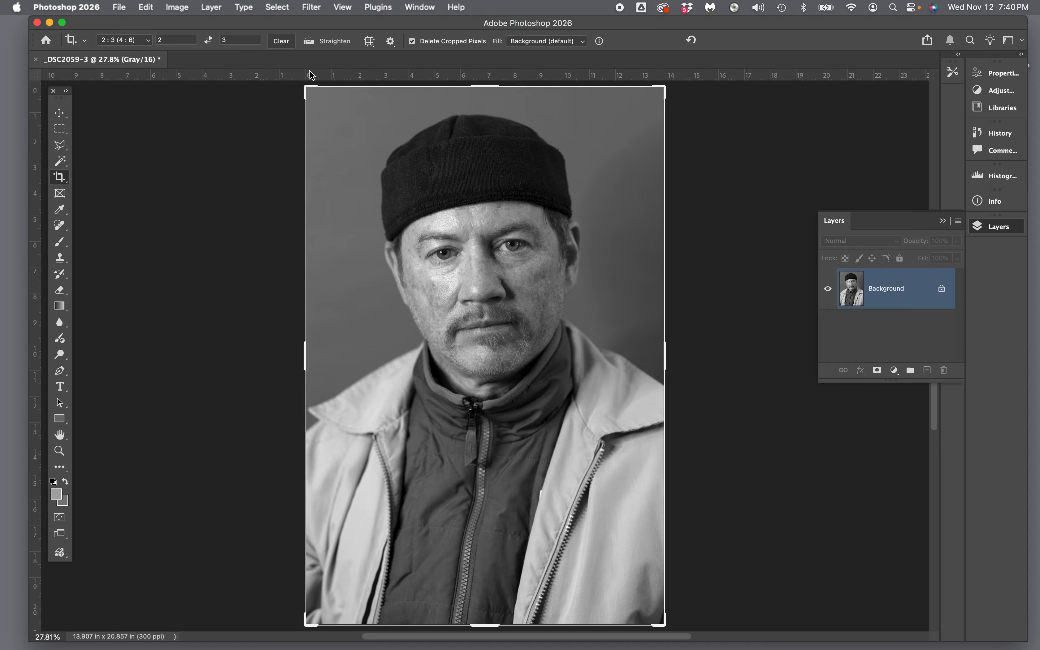
pyautogui.click(119, 8)
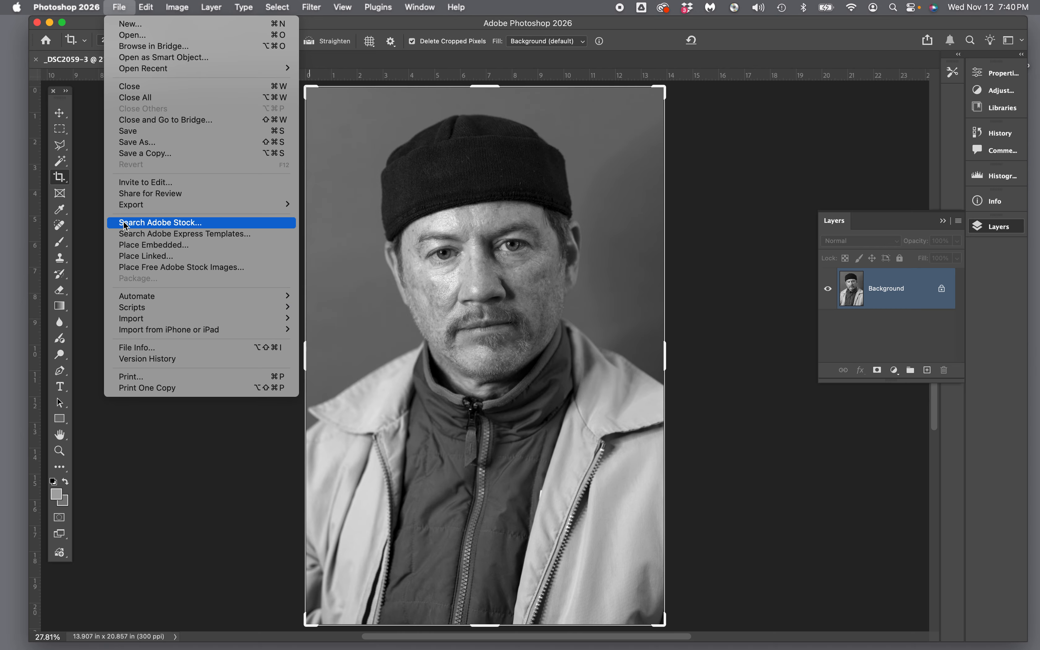
# Step: Export the portrait via Export As as a JPG at quality 7
pyautogui.moveTo(129, 209)
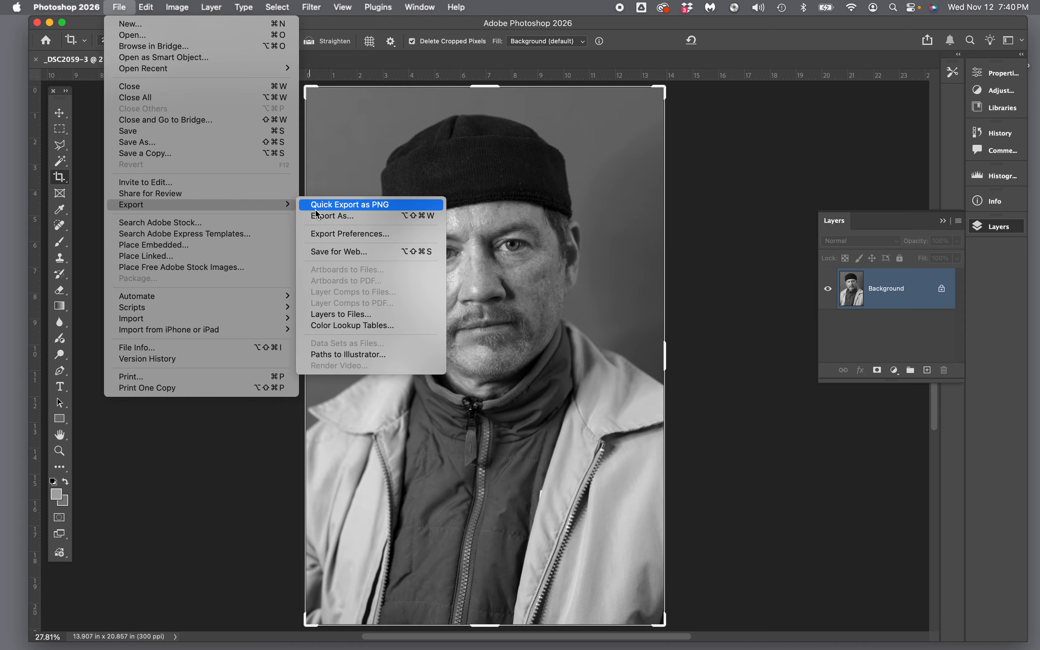
pyautogui.click(331, 217)
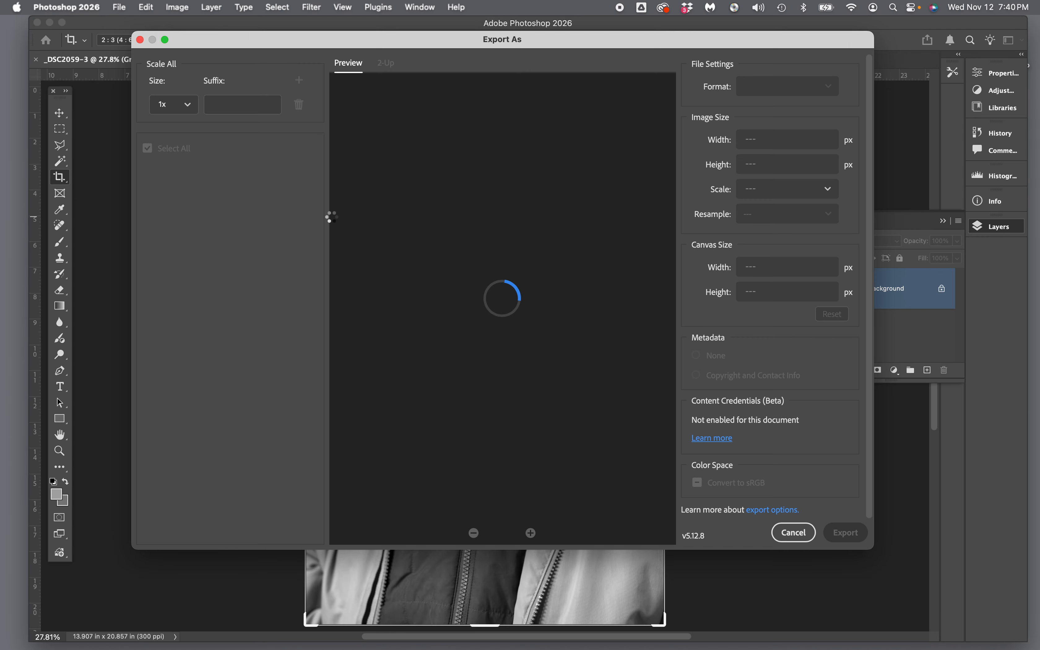
pyautogui.click(829, 88)
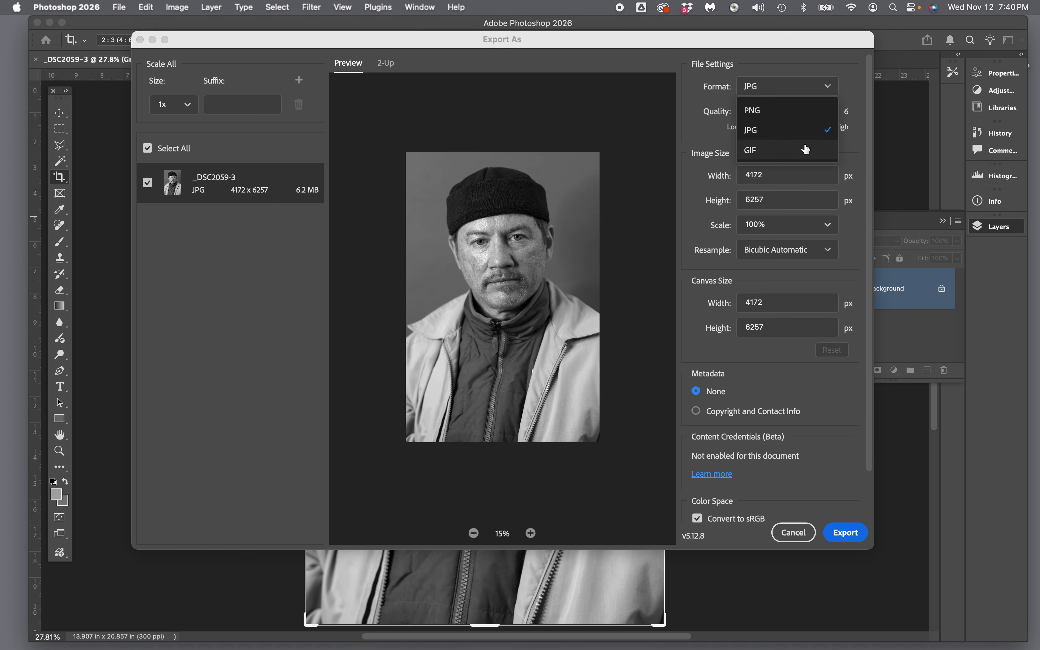
pyautogui.click(853, 99)
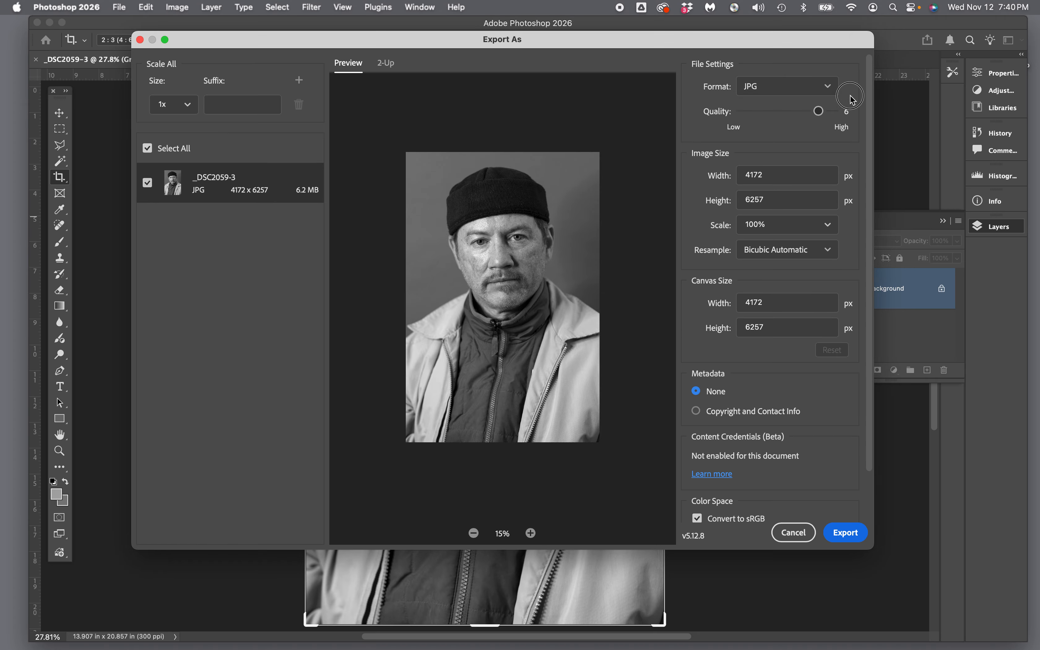
pyautogui.click(819, 113)
pyautogui.moveTo(820, 113); pyautogui.dragTo(834, 111)
pyautogui.click(845, 533)
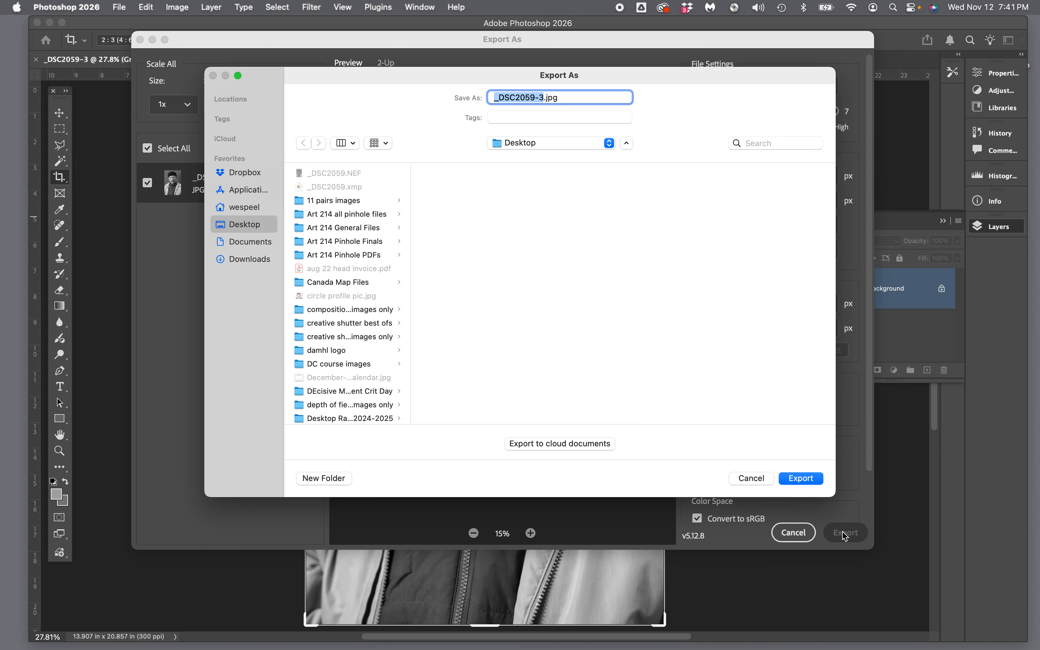
# Step: Name the export file with the sitter's name followed by '_3/4_portrait'
pyautogui.write('_')
pyautogui.write('3/4')
pyautogui.write('_')
pyautogui.write('portrait')
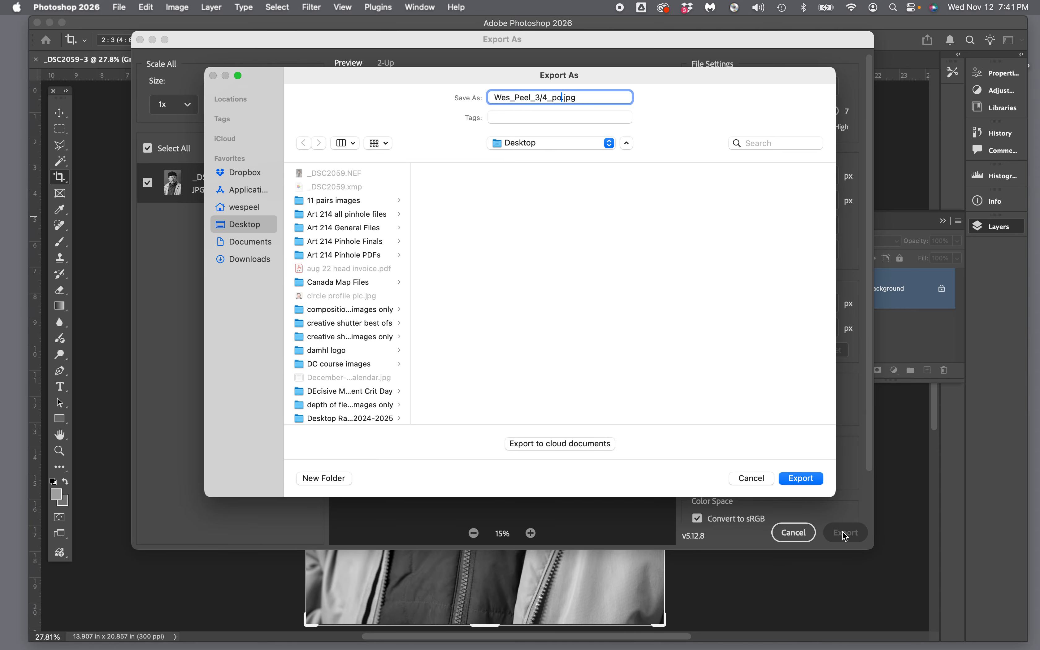